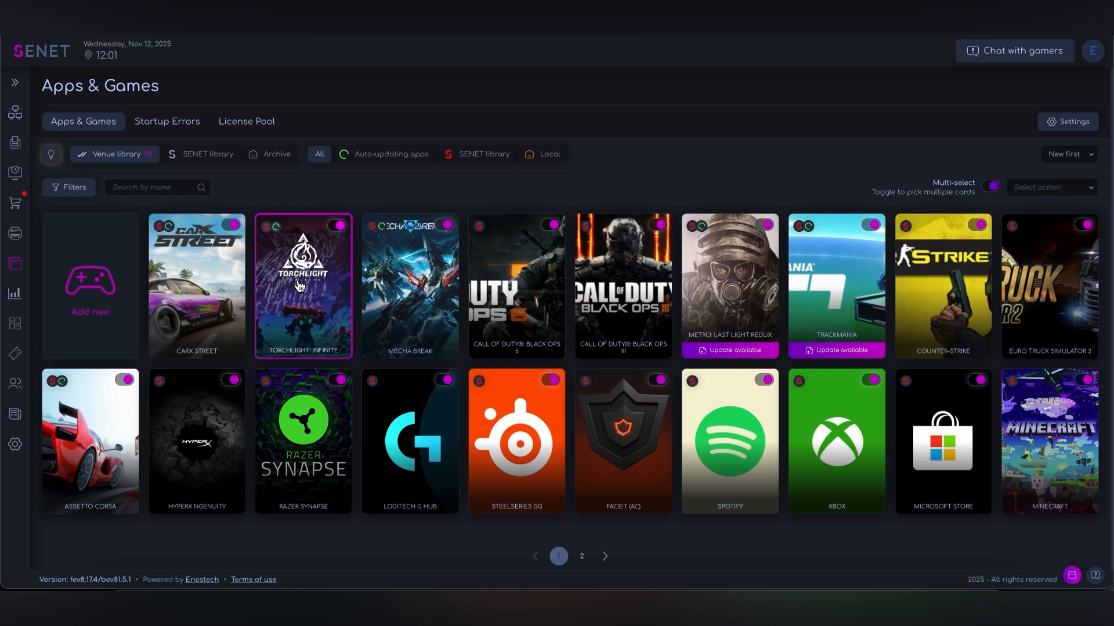
Step: Set zones for the selected Torchlight: Infinite and Mecha Break, enabling the integration center with the Regular zone, and save
left_click(1051, 187)
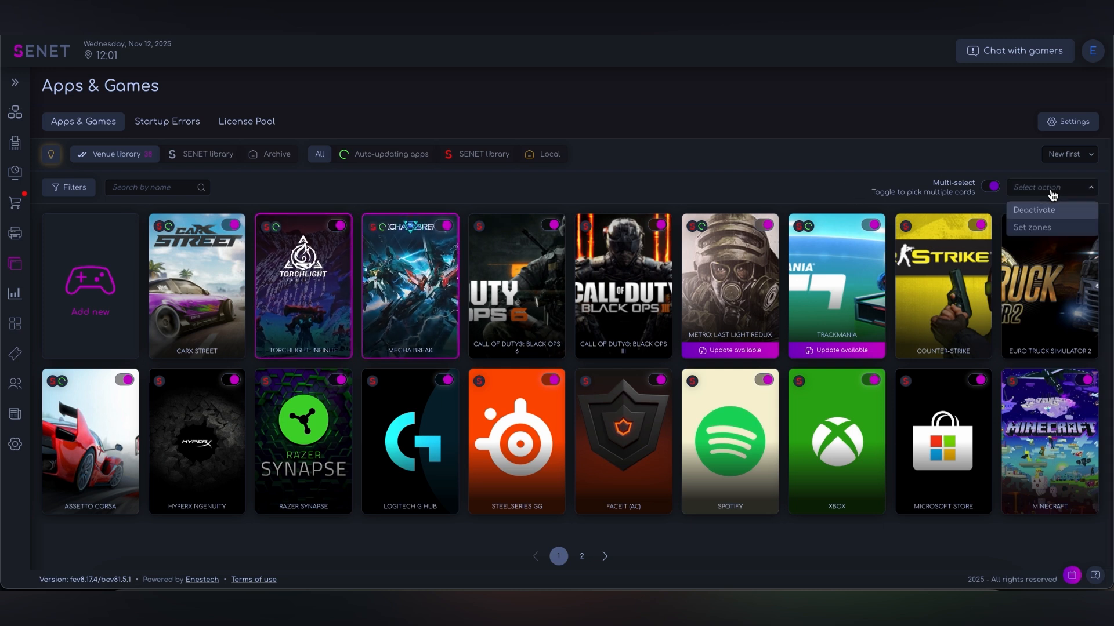
left_click(1044, 227)
left_click(340, 278)
left_click(540, 268)
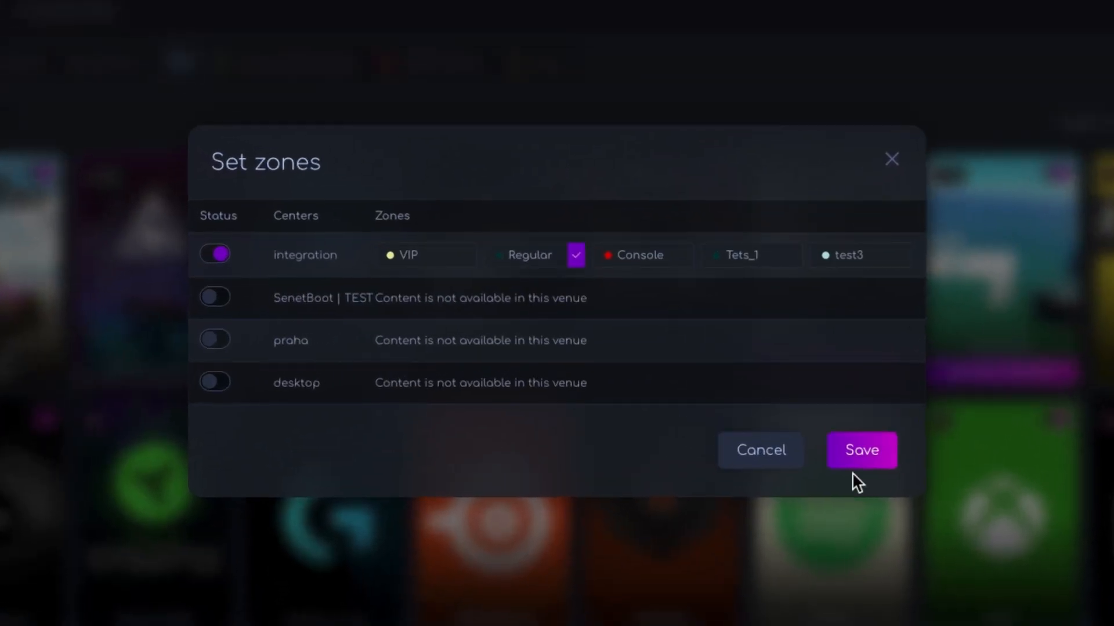
left_click(851, 446)
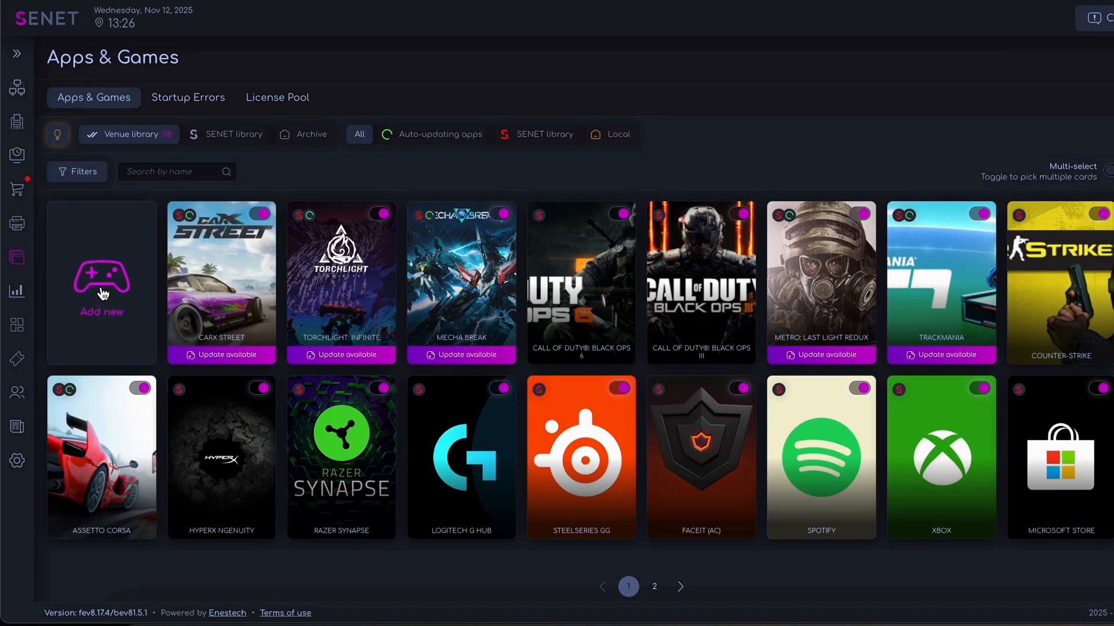
Step: Add a new library entry manually with the title "My game" and go to its description
left_click(100, 288)
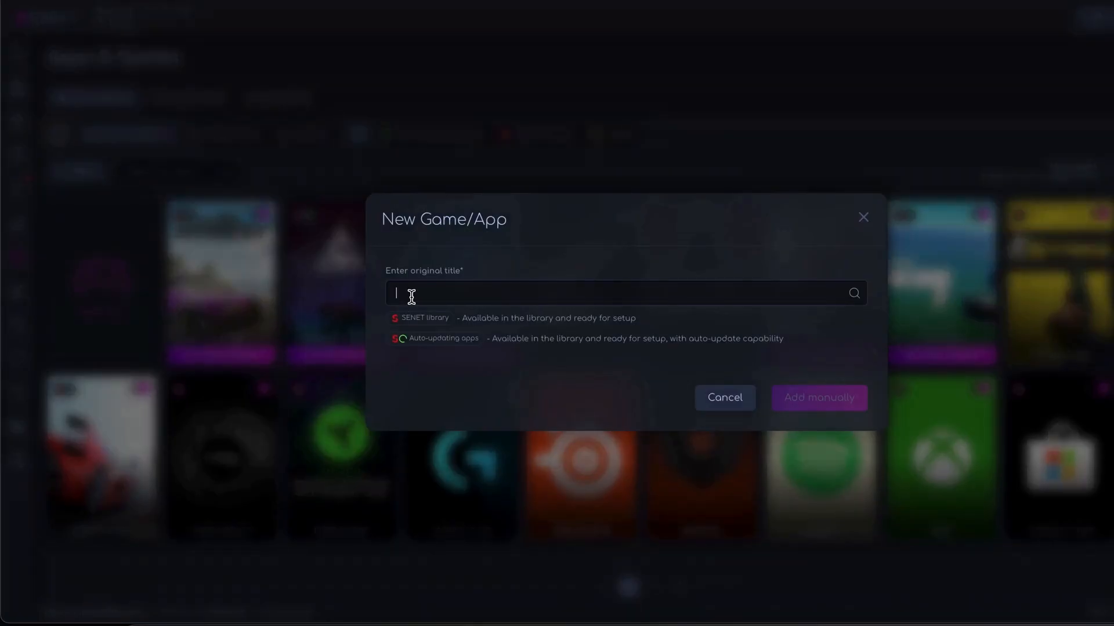
type("My game")
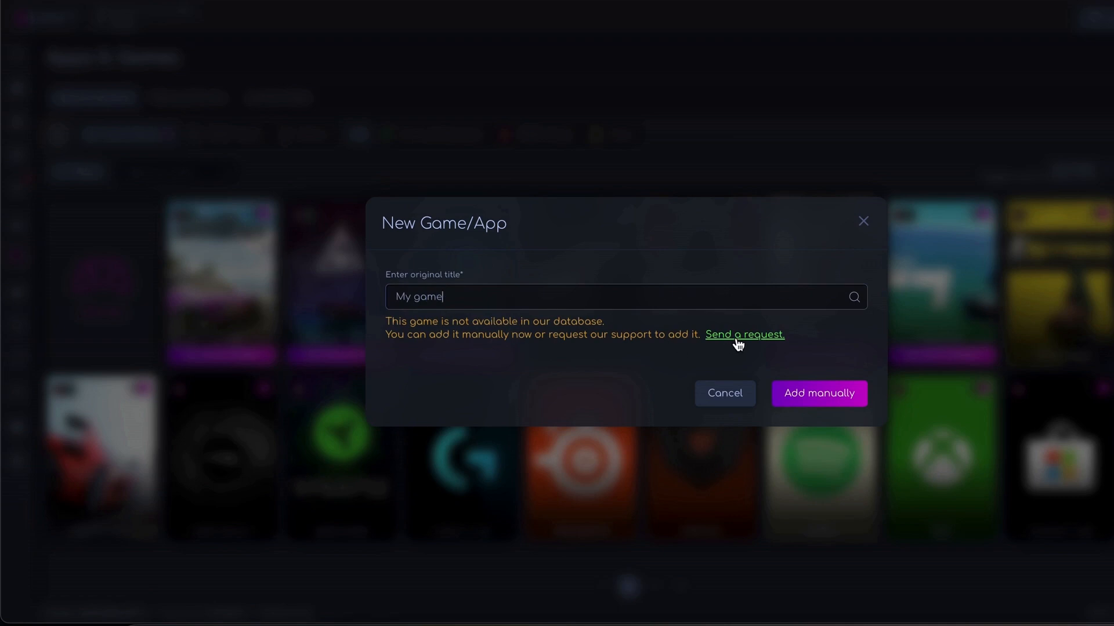
left_click(815, 397)
left_click(147, 254)
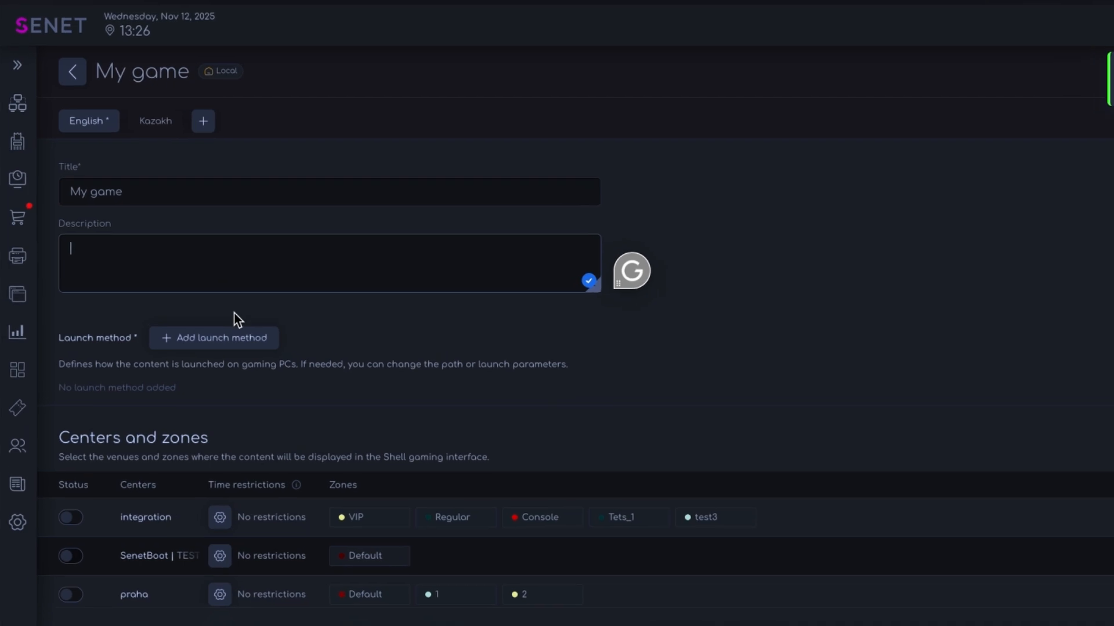
Step: Add a Riot Games launch method to My game with game ID 1364538
left_click(195, 345)
left_click(398, 420)
left_click(292, 582)
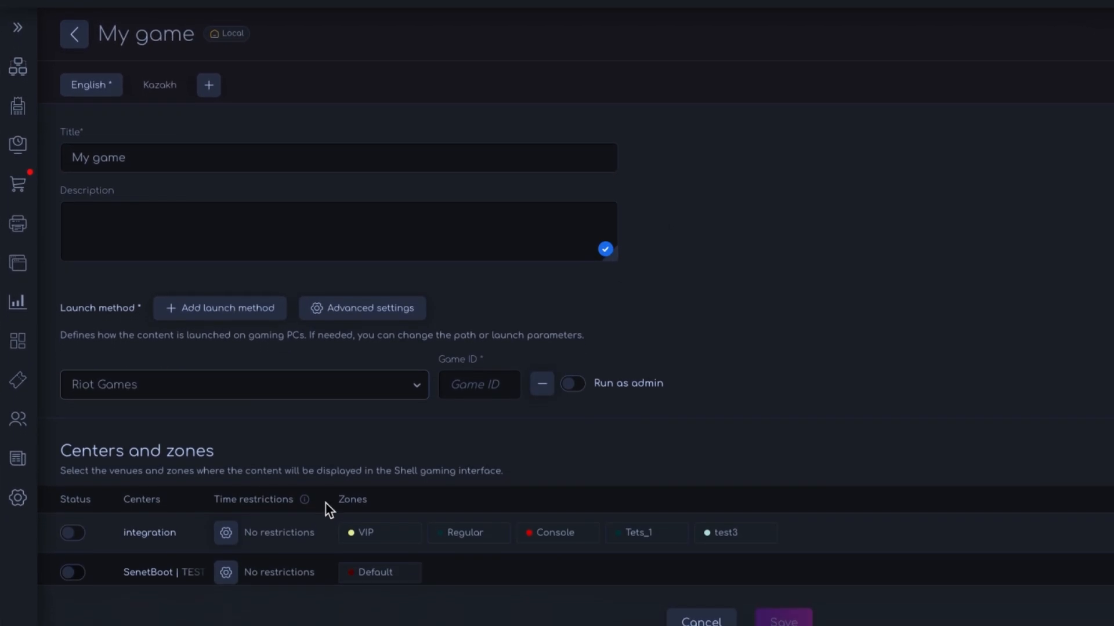
left_click(468, 370)
type("13")
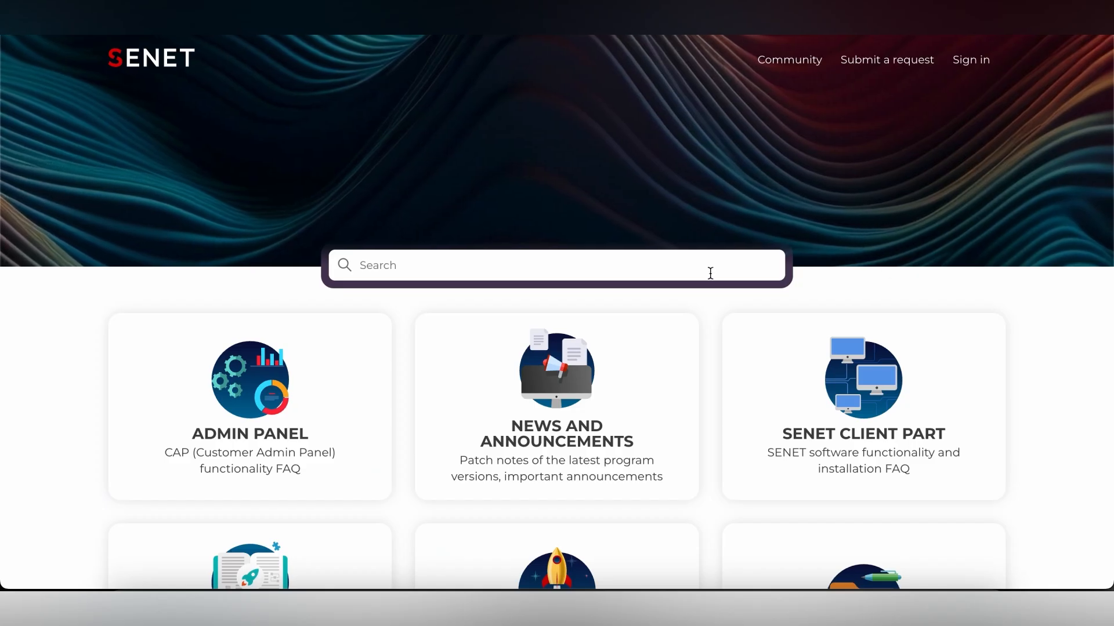
Step: Search the SENET help center for "id" and read the article on finding launcher app IDs
left_click(452, 270)
type("id")
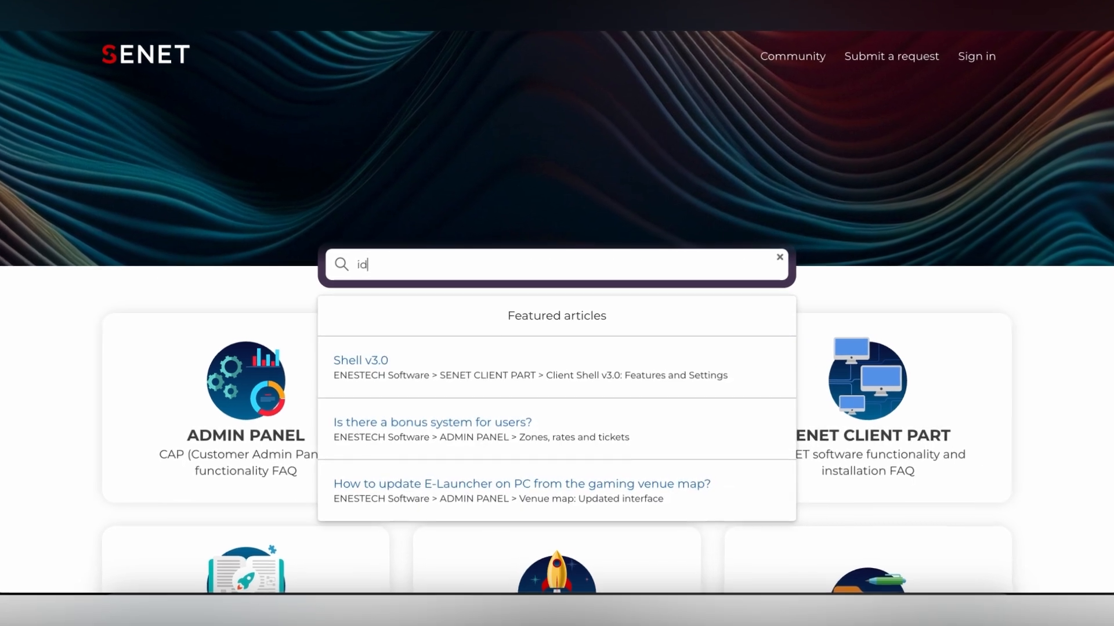
key("Return")
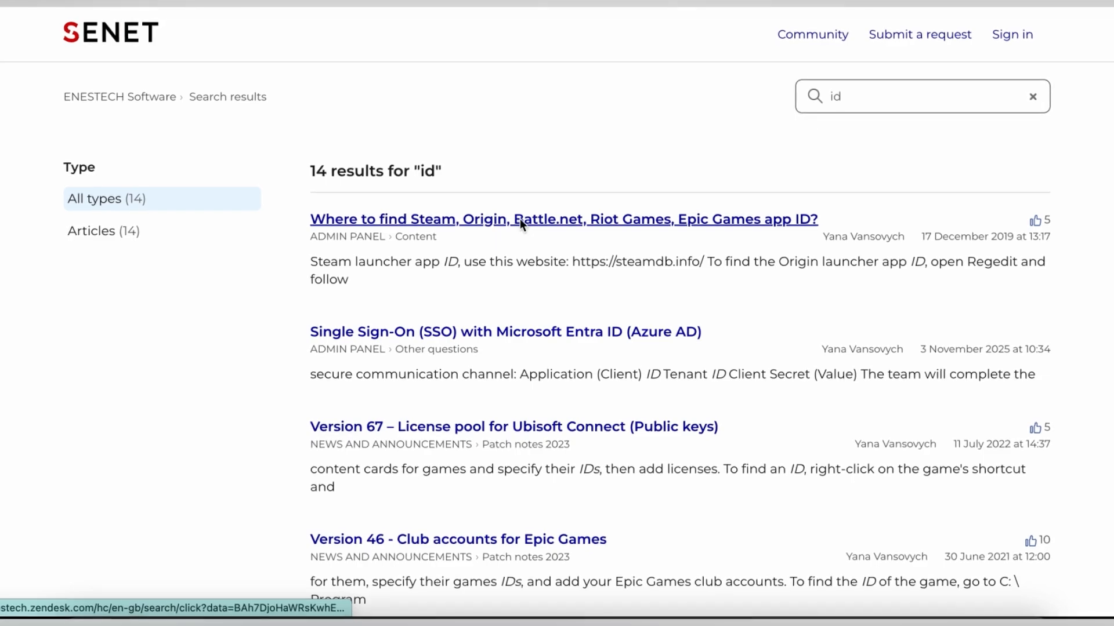
left_click(520, 221)
scroll(566, 336, "down", 3)
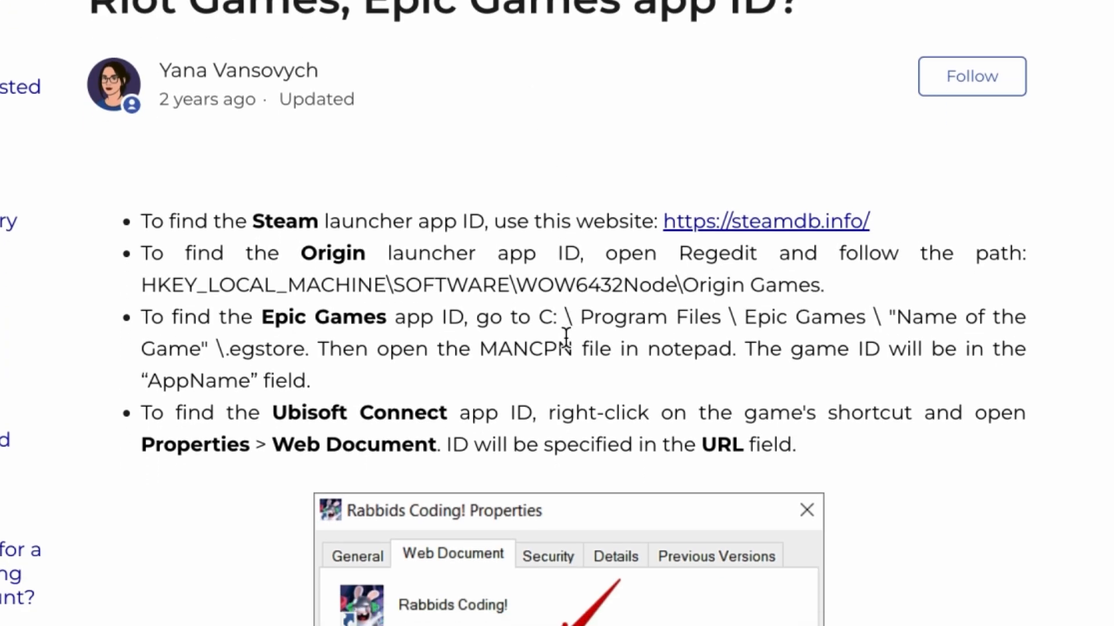
scroll(566, 338, "down", 1)
scroll(567, 339, "up", 1)
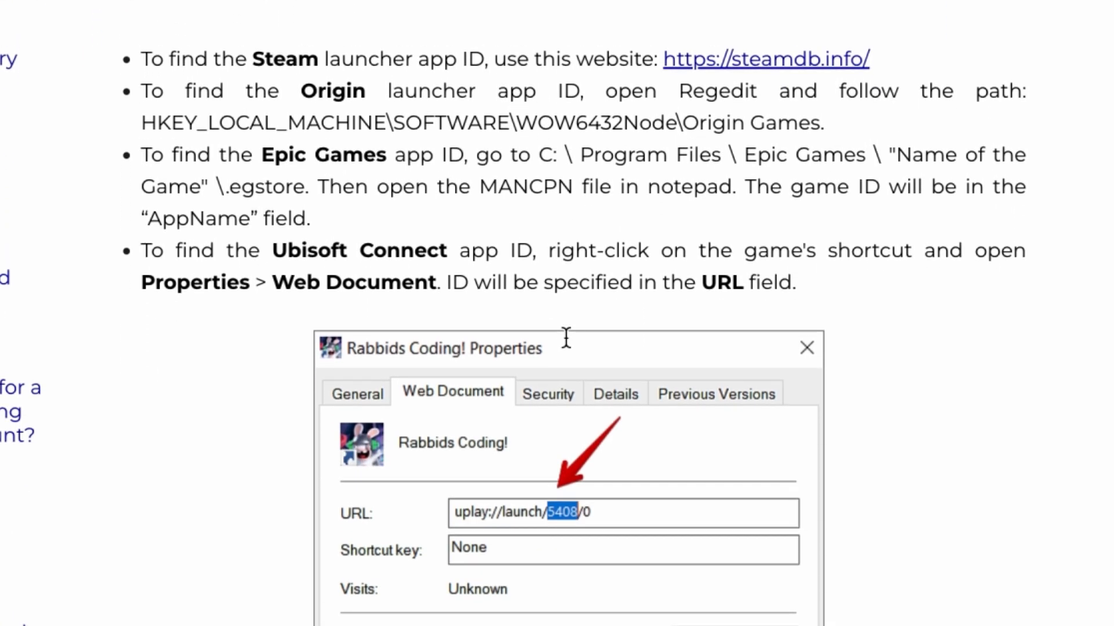
scroll(565, 335, "down", 2)
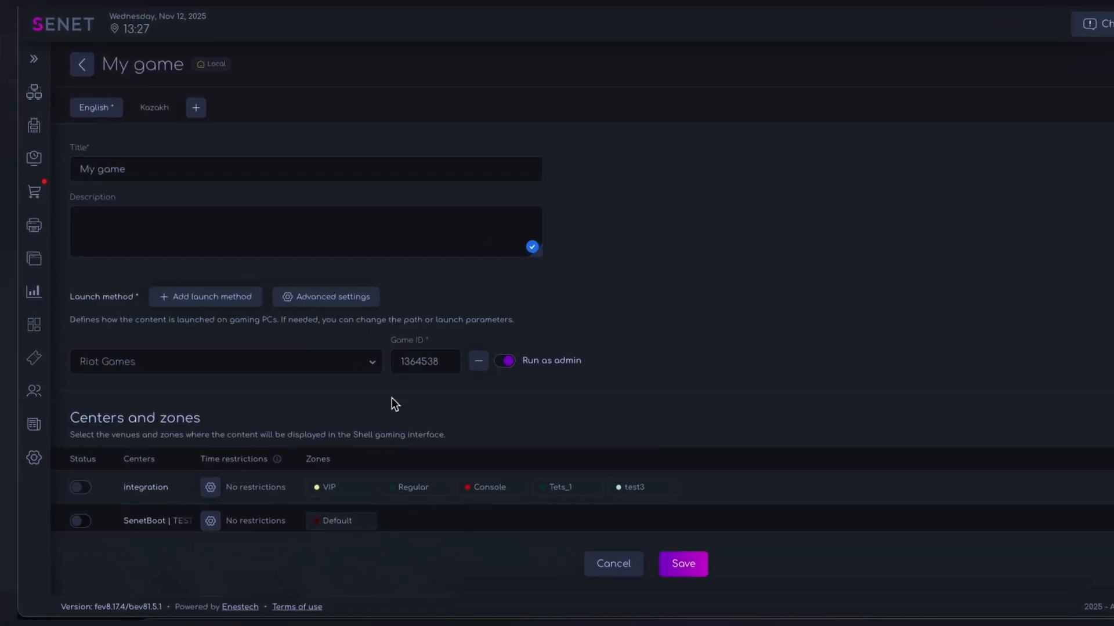
Step: Enable My game at the integration center and assign it to the Regular zone
scroll(350, 396, "down", 2)
scroll(398, 405, "down", 2)
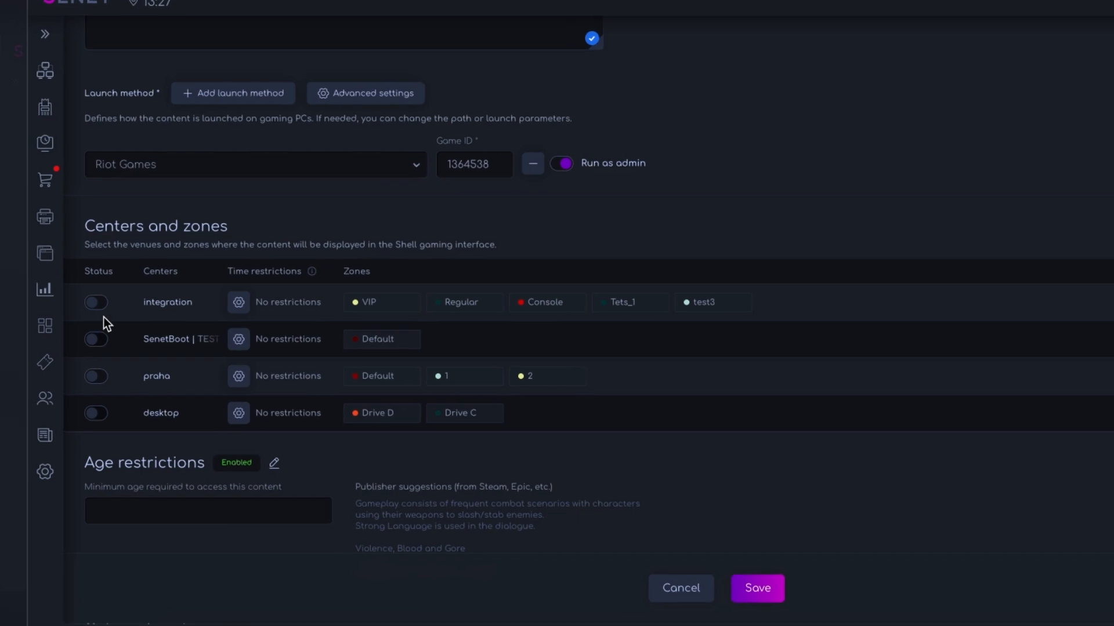
left_click(90, 303)
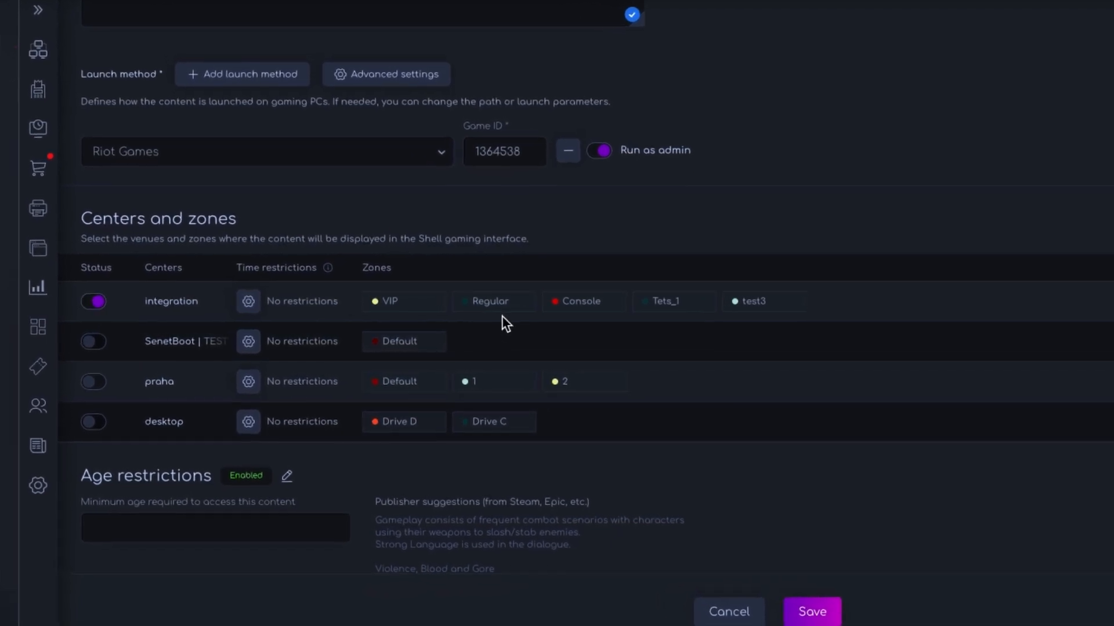
left_click(486, 305)
Step: Try adding an availability period for the integration center, and review the game's age restriction, category, tag and media sections
left_click(245, 301)
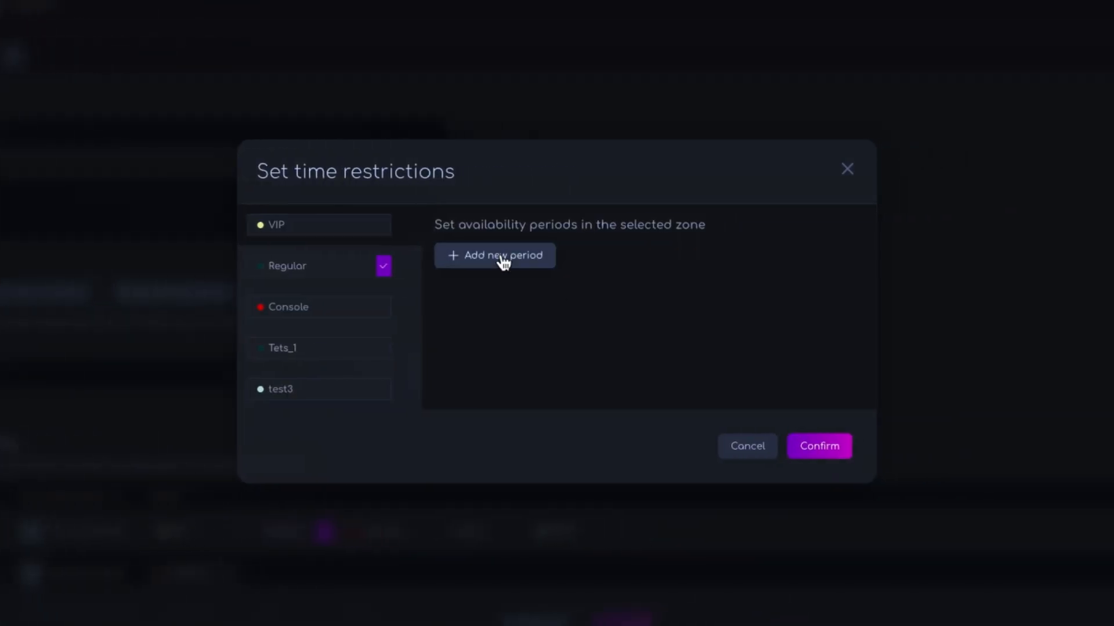
left_click(502, 262)
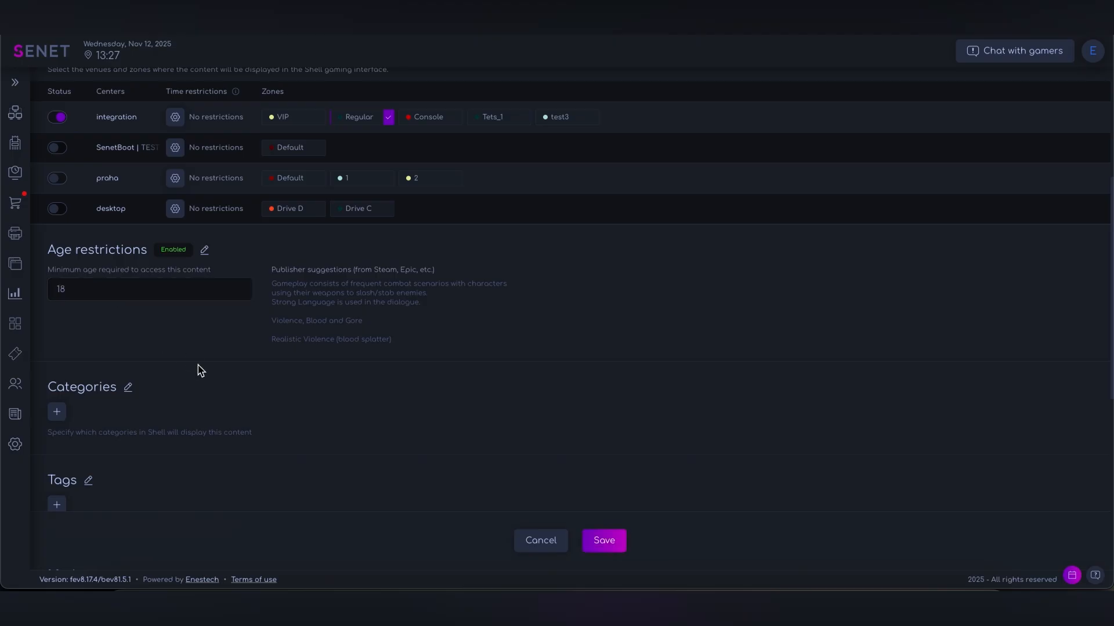
scroll(200, 370, "down", 2)
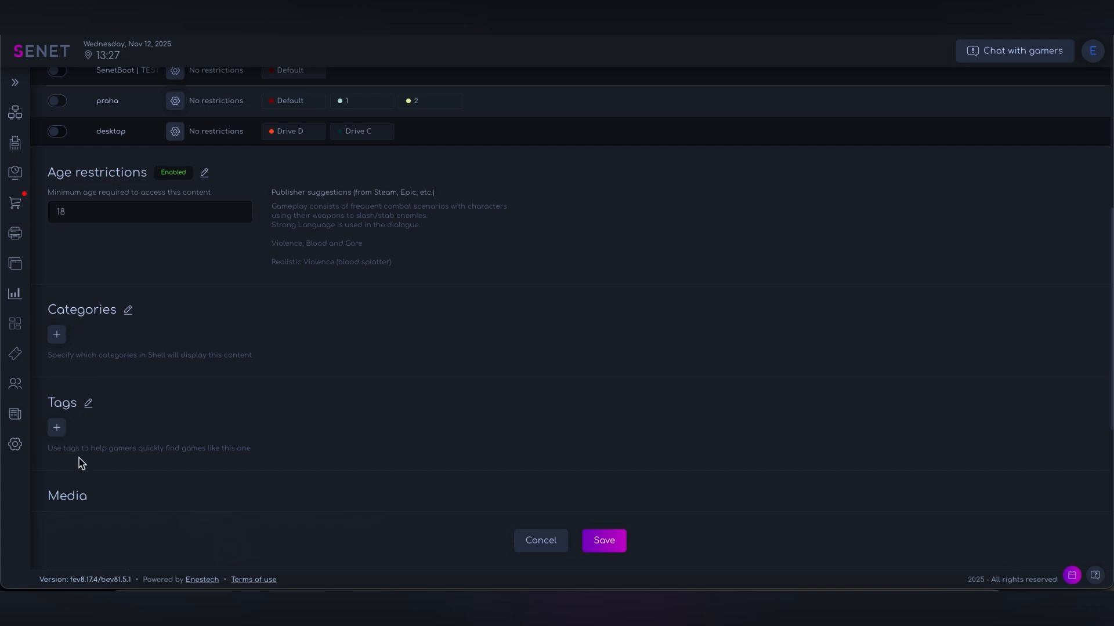
scroll(81, 464, "down", 7)
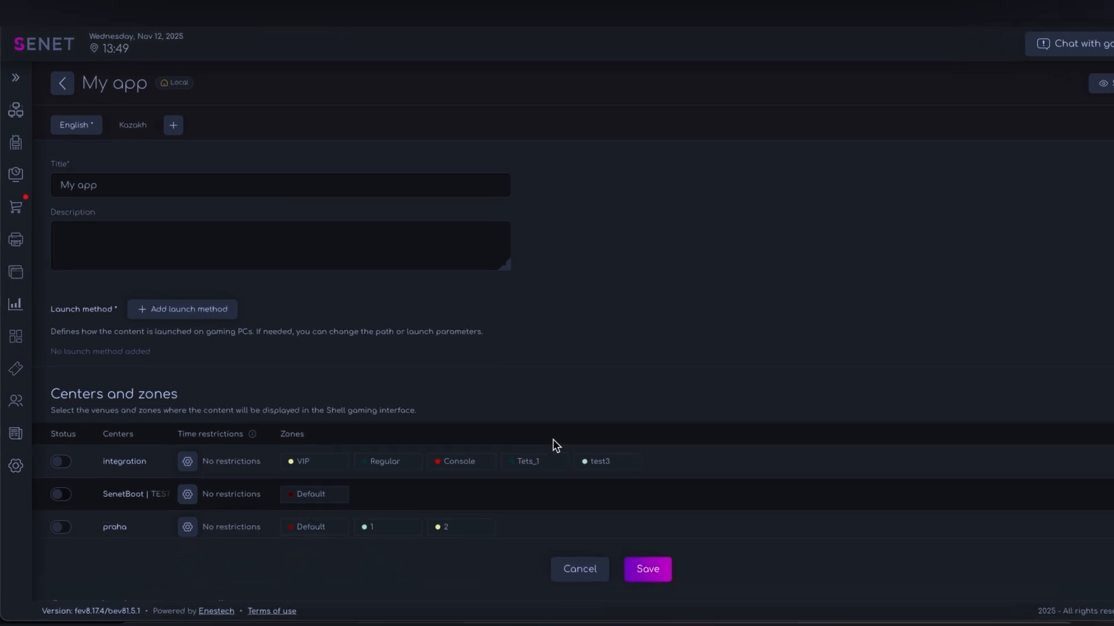
Step: Add a Local launch method to My app with the path D:/apps/Path/app.exe and enable running as admin
left_click(210, 347)
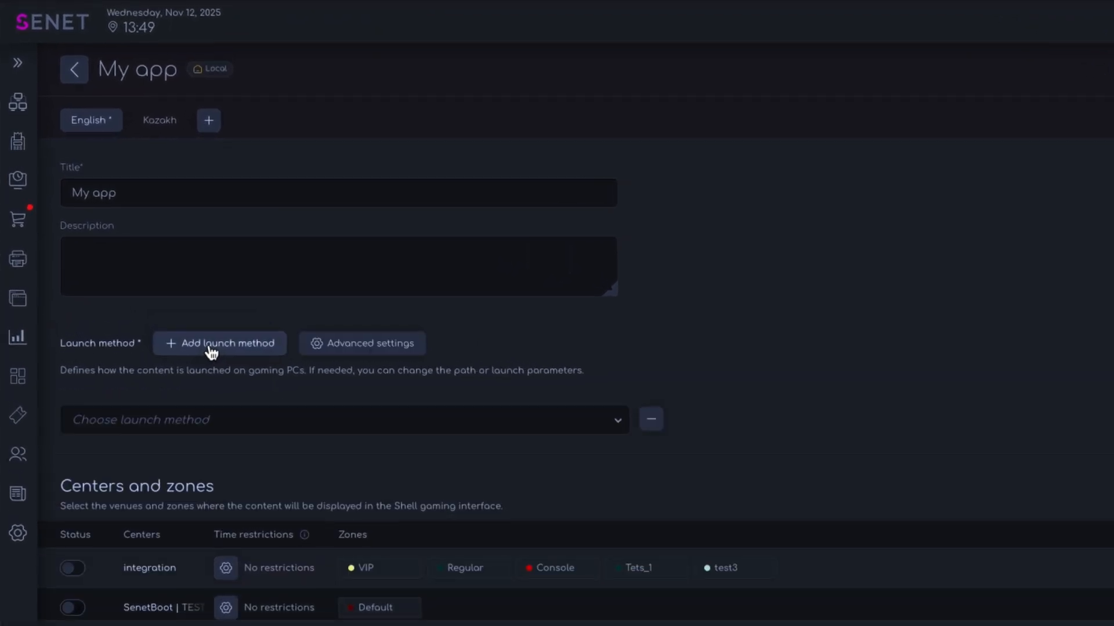
left_click(249, 433)
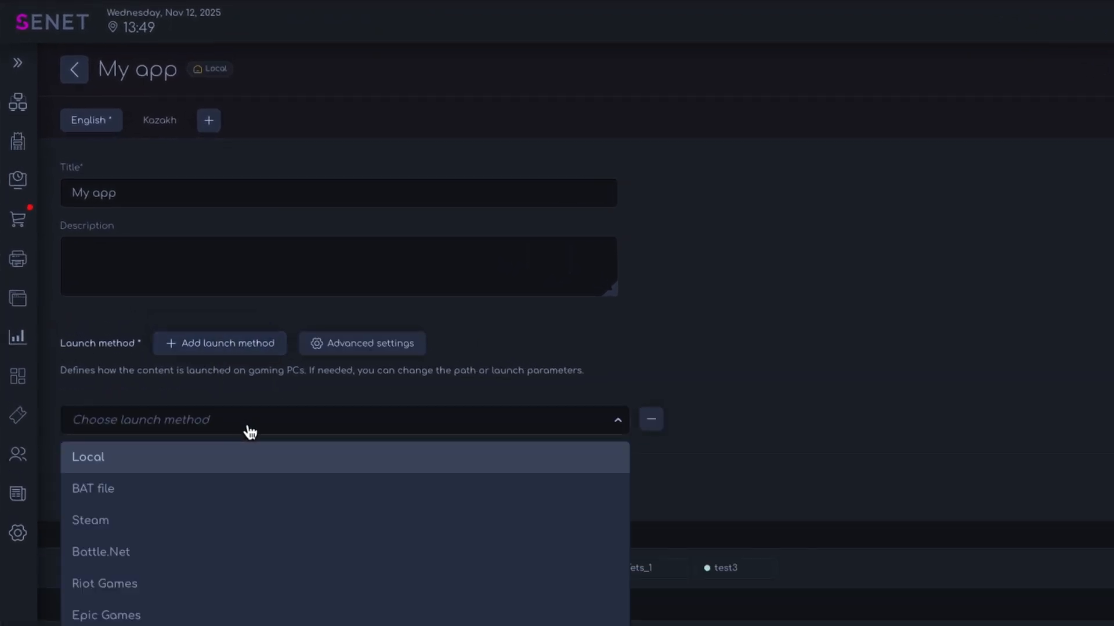
left_click(220, 465)
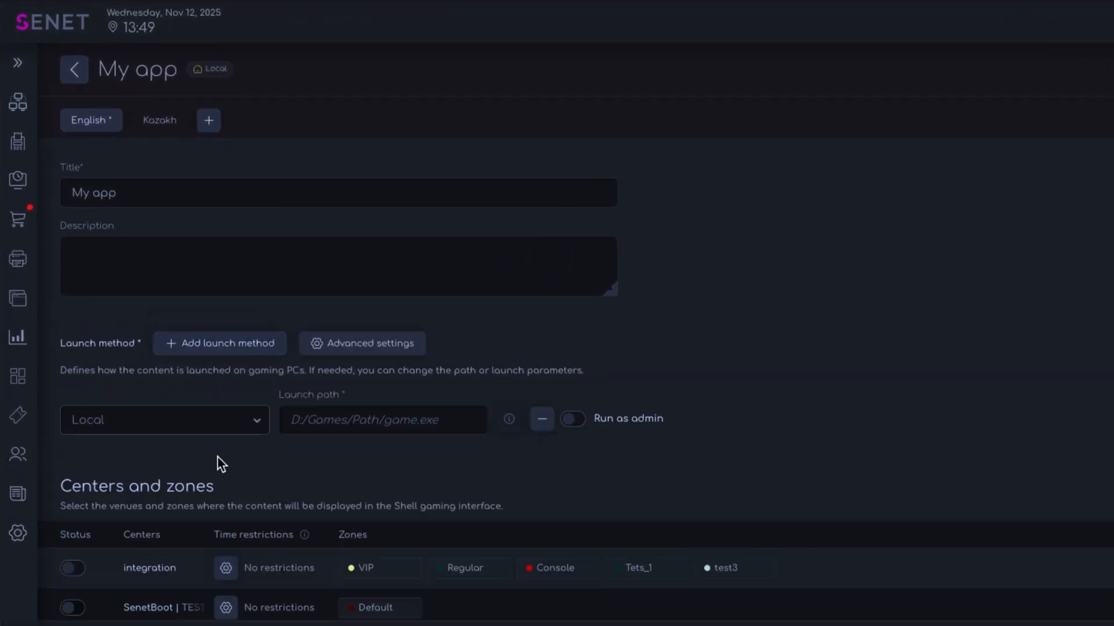
left_click(318, 423)
type("D:/apps/Path/app.exe")
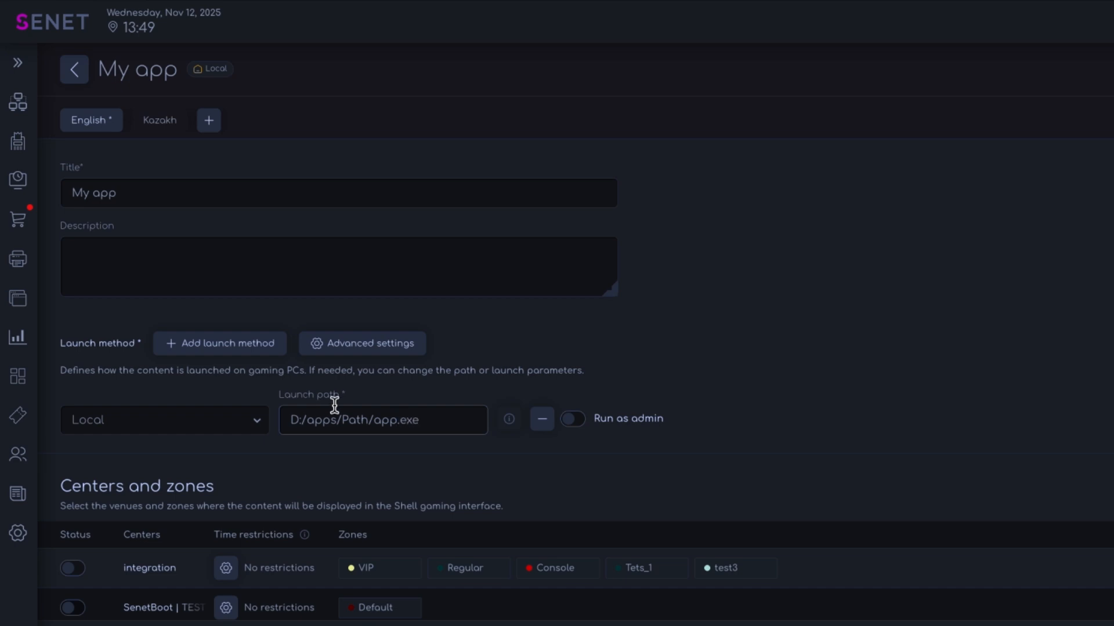
left_click(573, 419)
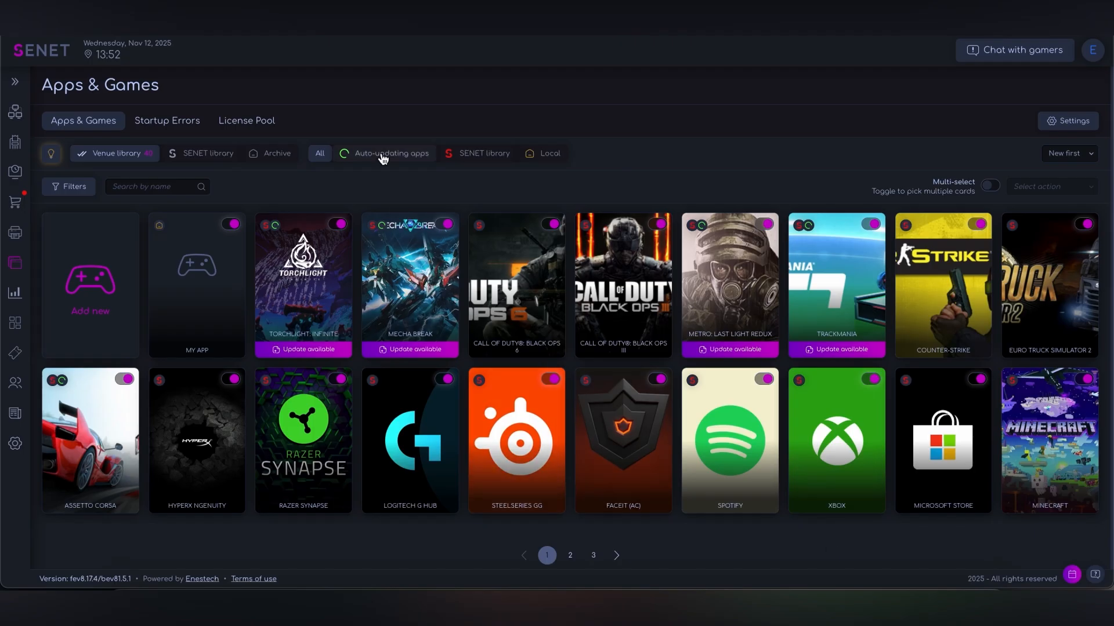
Step: View the venue library's auto-updating, SENET library and local content in turn, and return to showing all
left_click(383, 158)
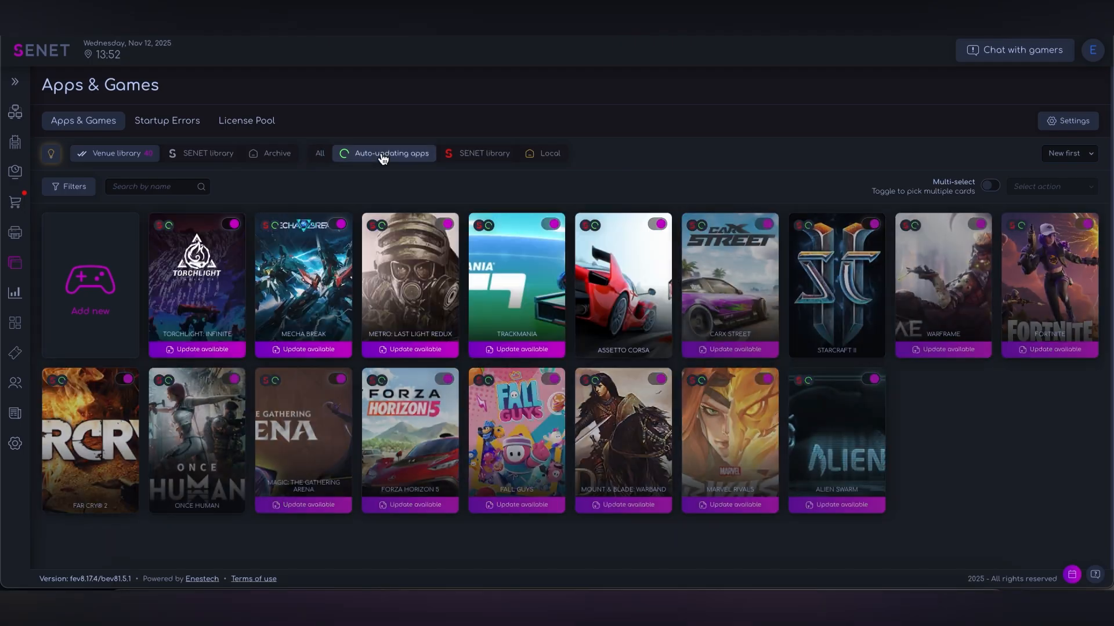
left_click(476, 157)
left_click(541, 155)
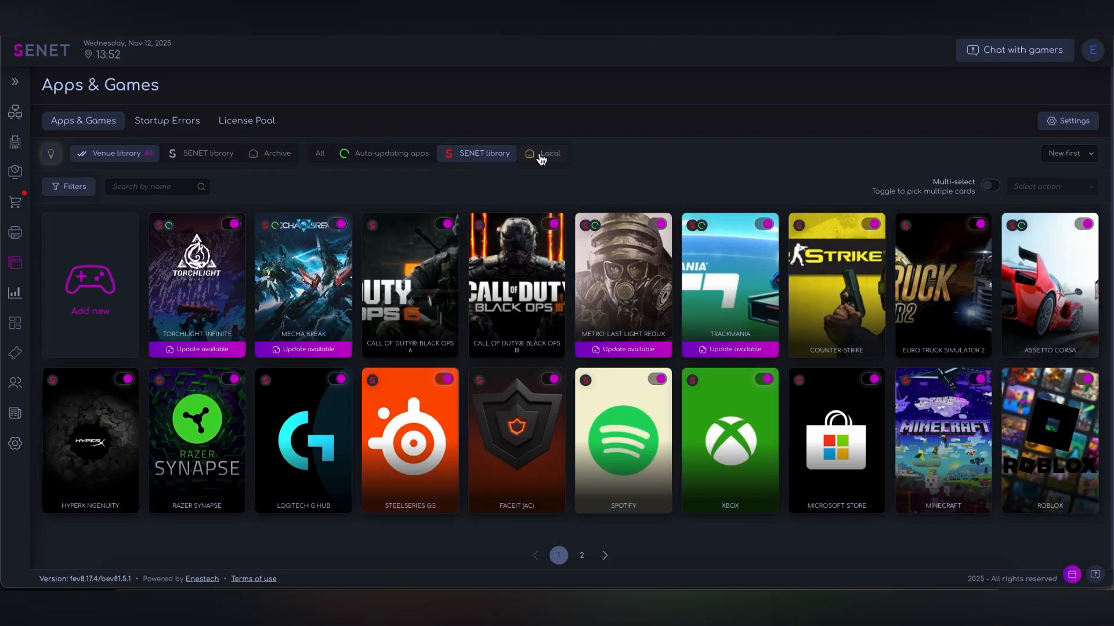
left_click(323, 156)
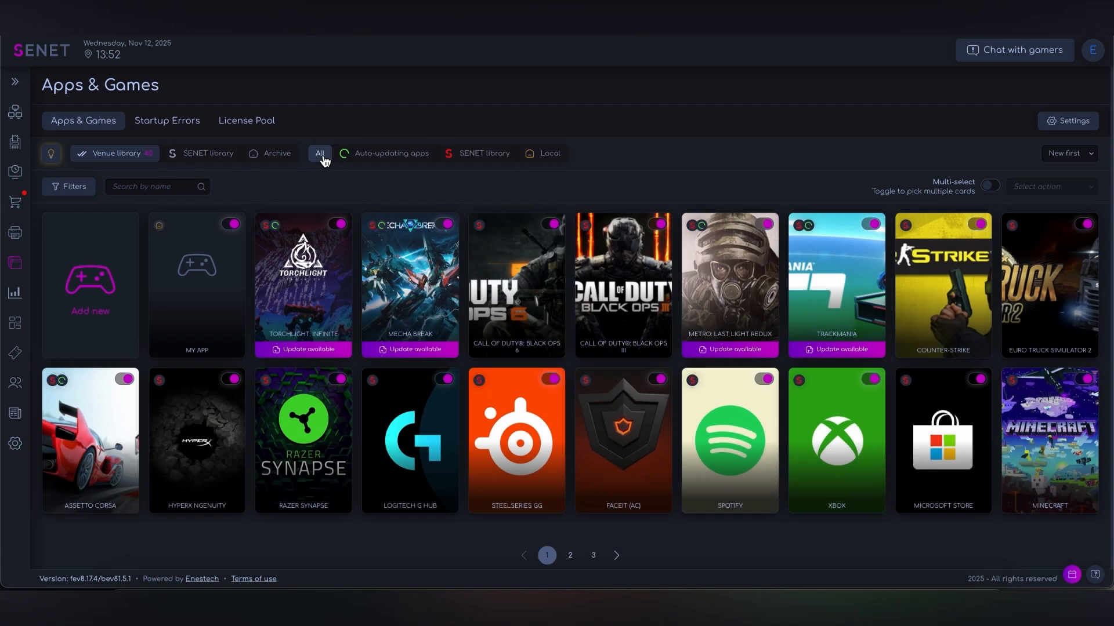
Step: Filter the venue library by category Games, Has licenses, launch method Epic Games and tag Game
left_click(68, 189)
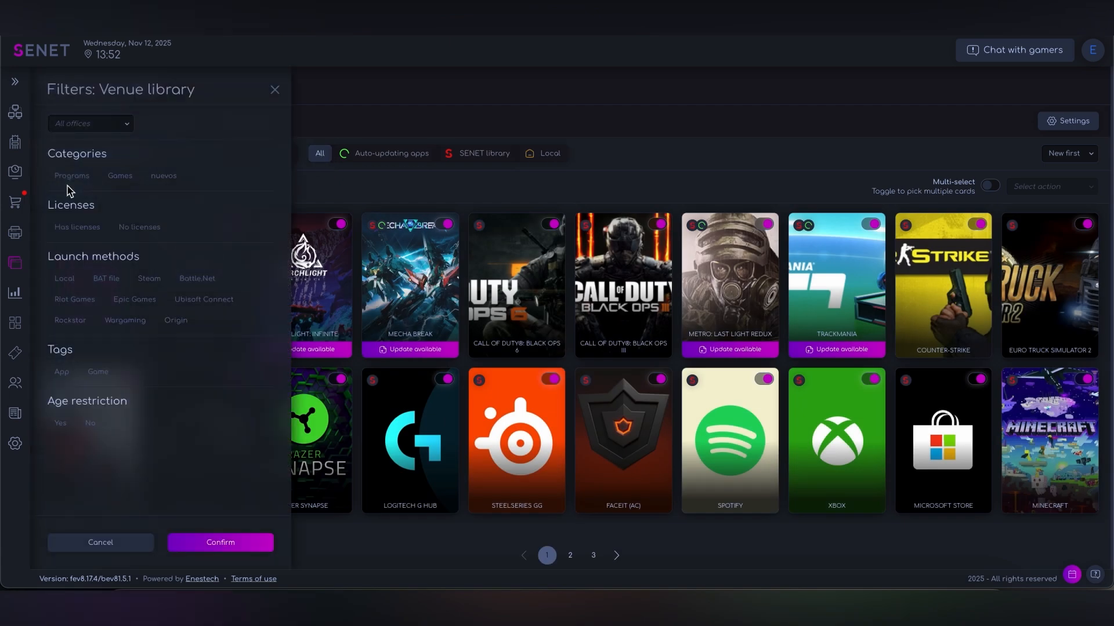
left_click(123, 178)
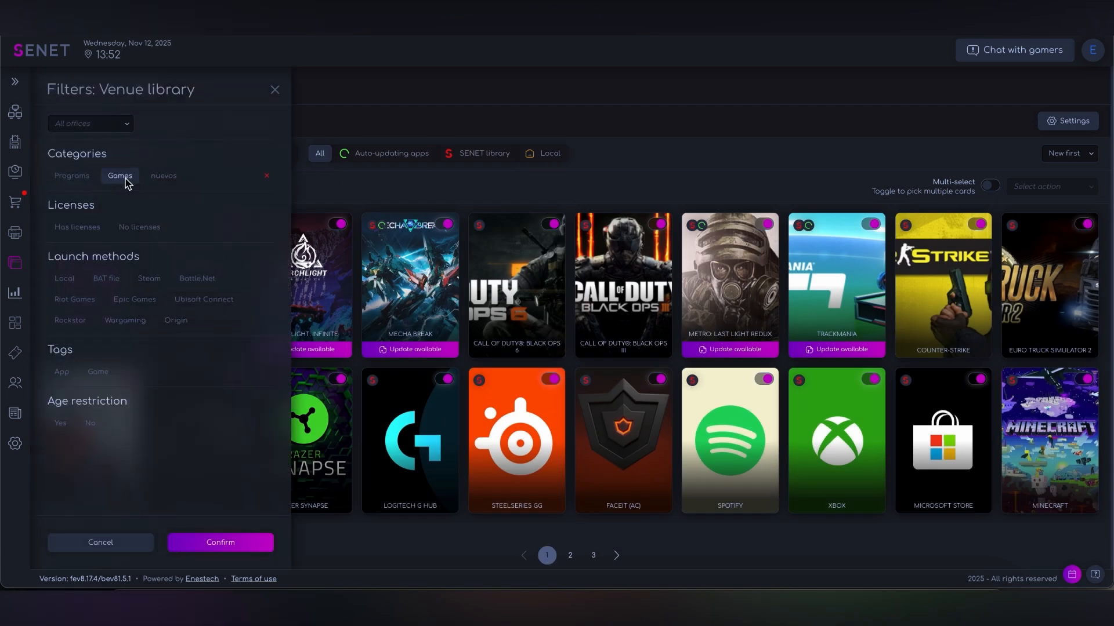
left_click(93, 231)
left_click(134, 300)
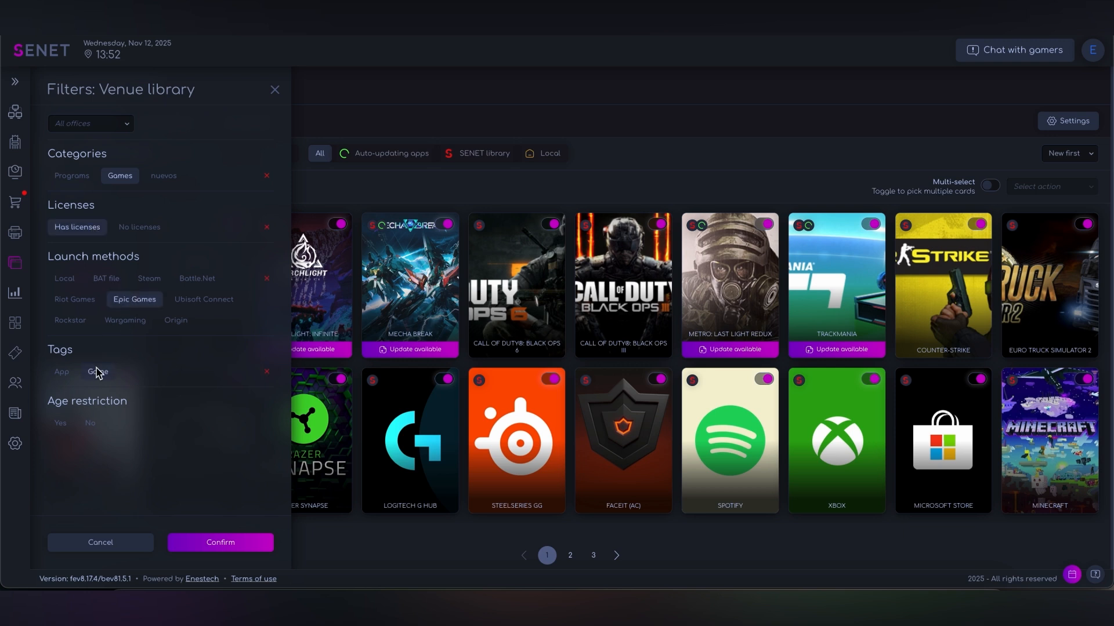
left_click(207, 544)
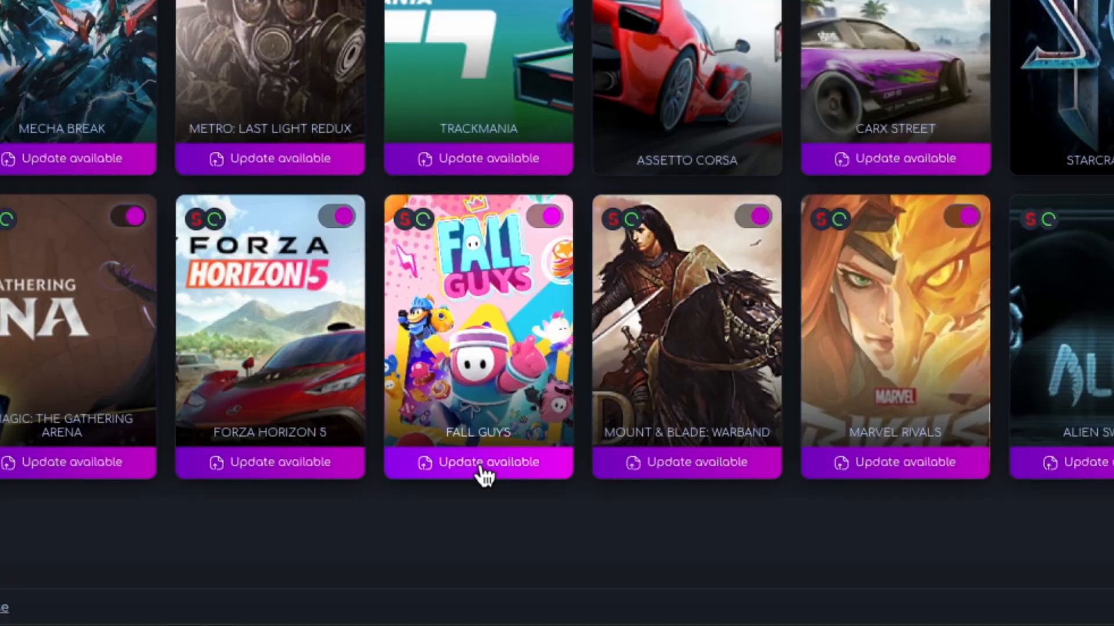
Step: Start the available Fall Guys update for the desktop office
left_click(482, 472)
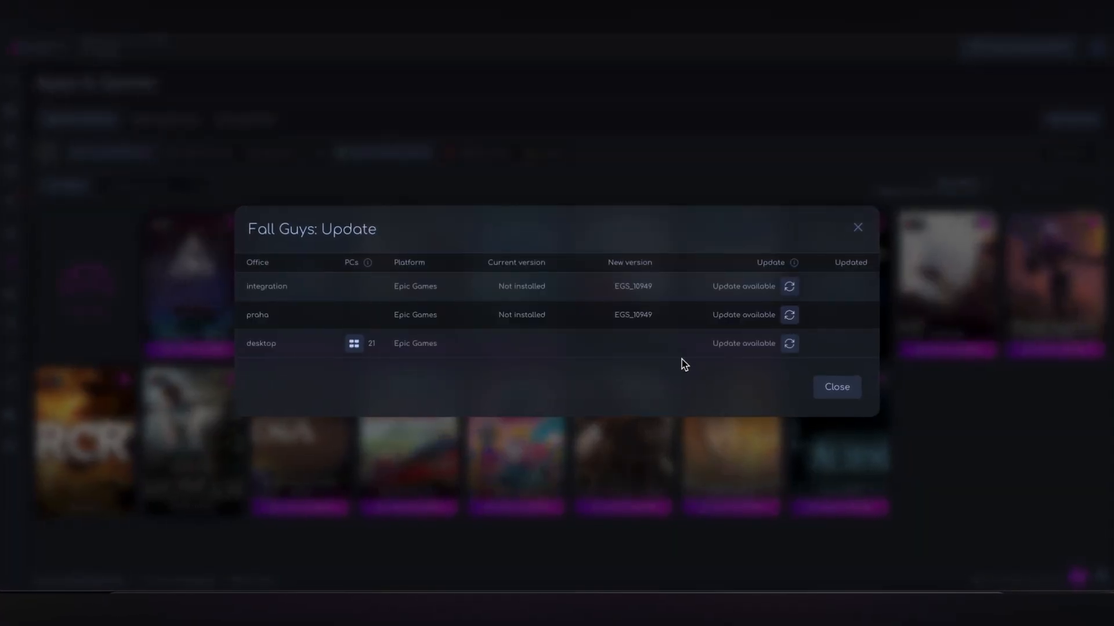
left_click(792, 345)
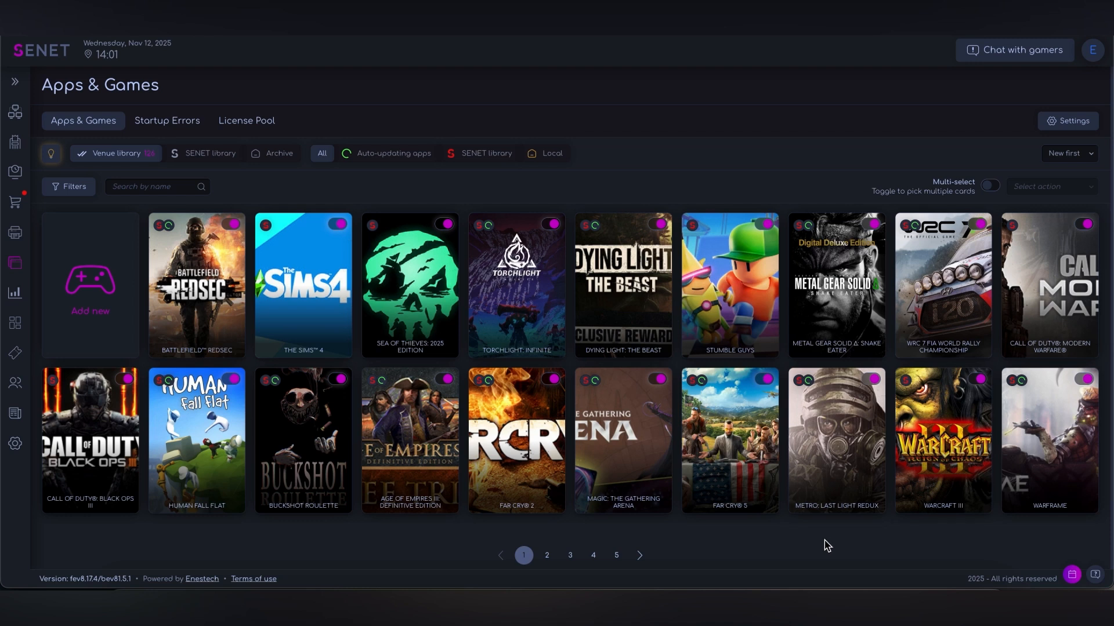
Step: Start a new Epic Games license in the License Pool with login supergamer and enter the account password
left_click(187, 125)
left_click(248, 125)
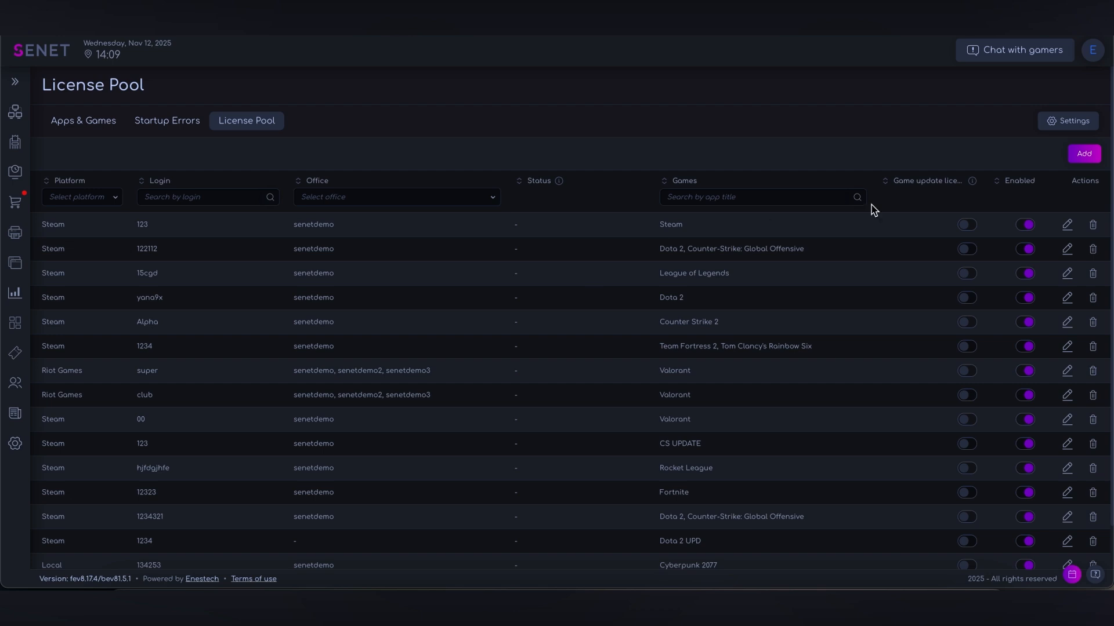
left_click(1084, 154)
type("supergamer")
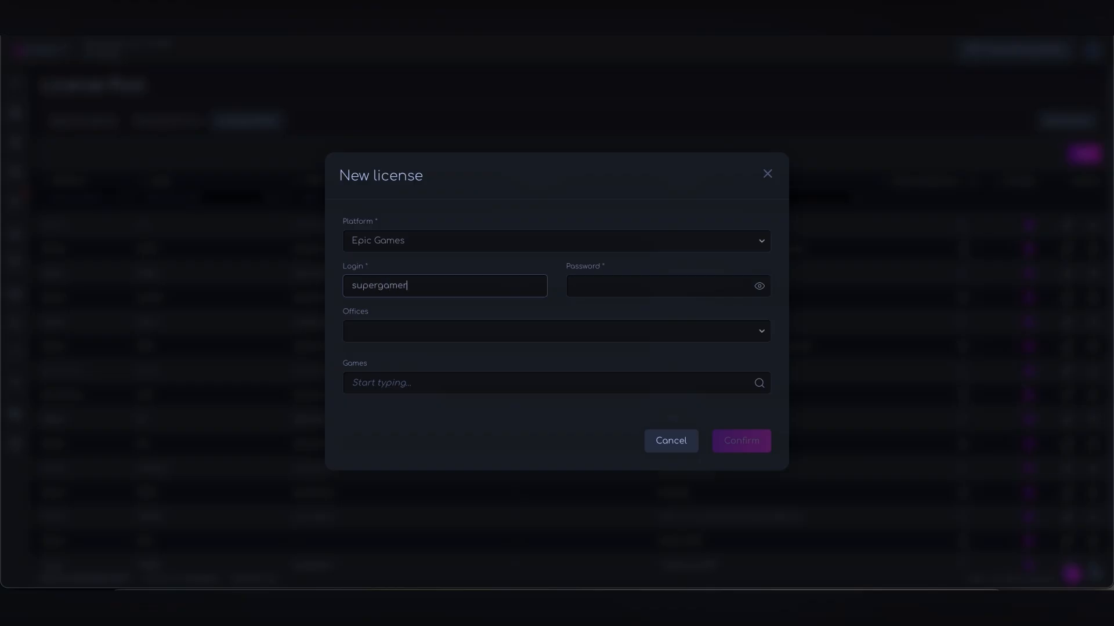
key("Tab")
type("*")
Step: Assign the new license to the offices senetdemo, senetdemo2 and senetdemo3
left_click(598, 332)
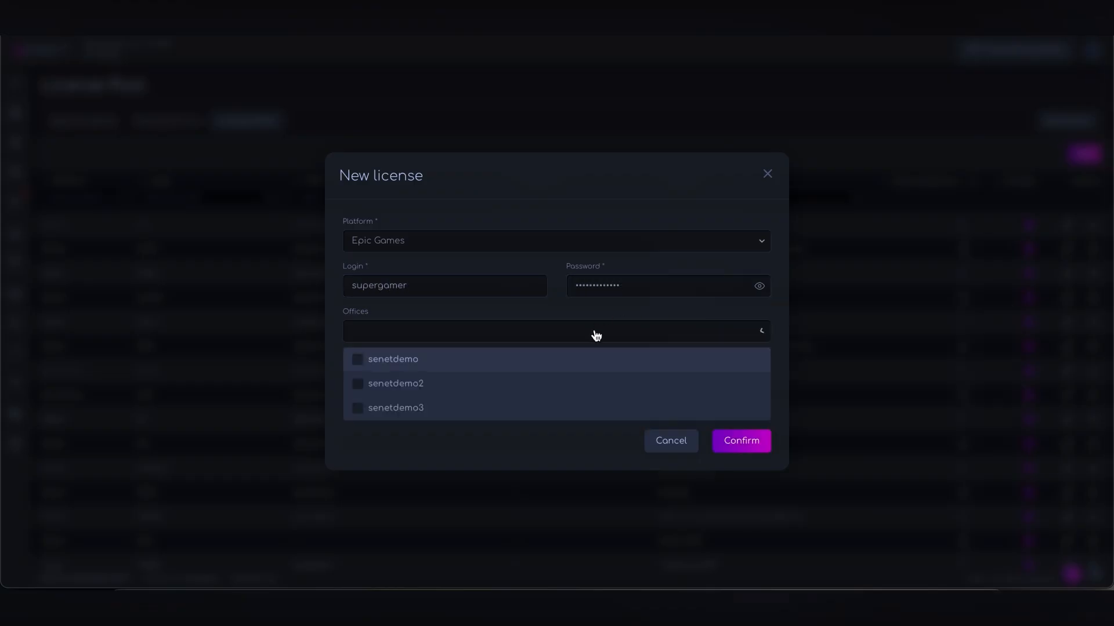
left_click(356, 359)
left_click(356, 383)
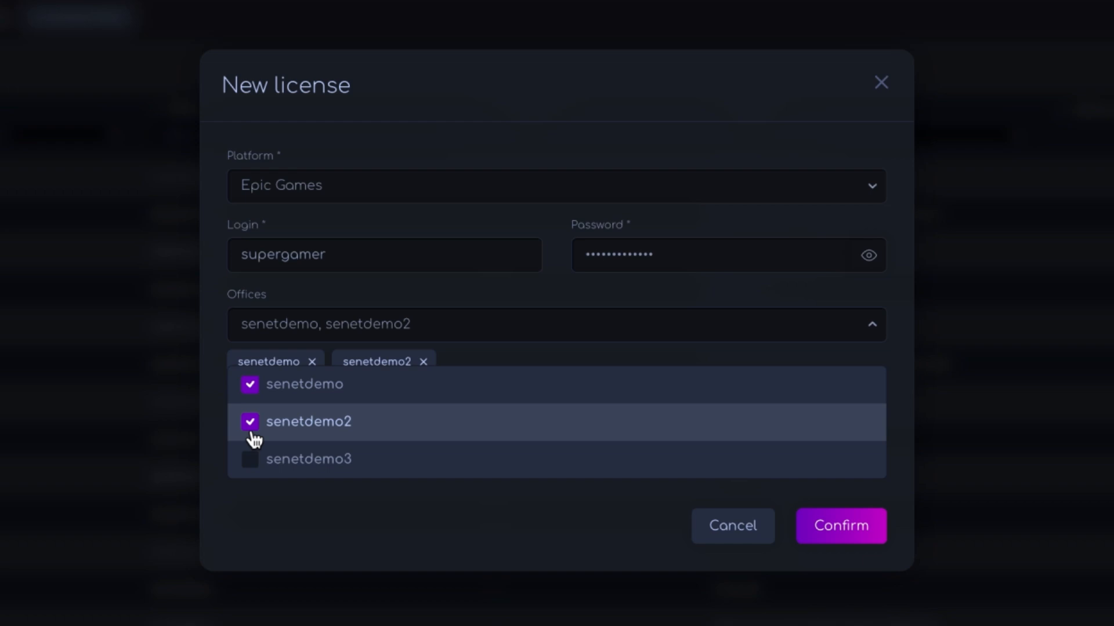
left_click(251, 459)
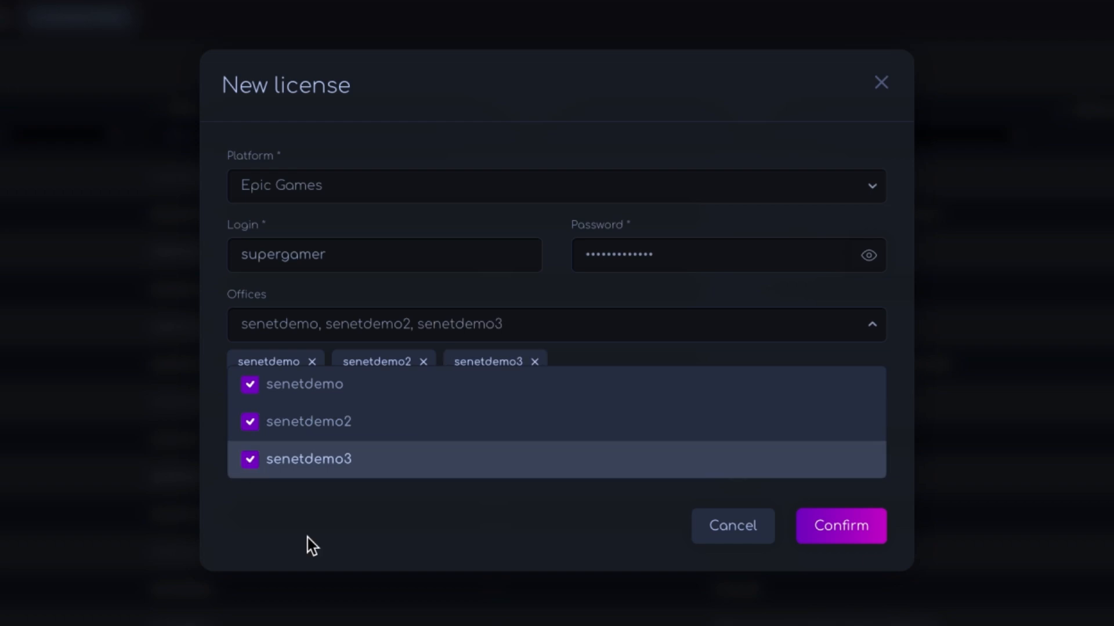
left_click(308, 545)
Step: Find Fall Guys, link it to the new license and save the license
left_click(343, 436)
type("Fall")
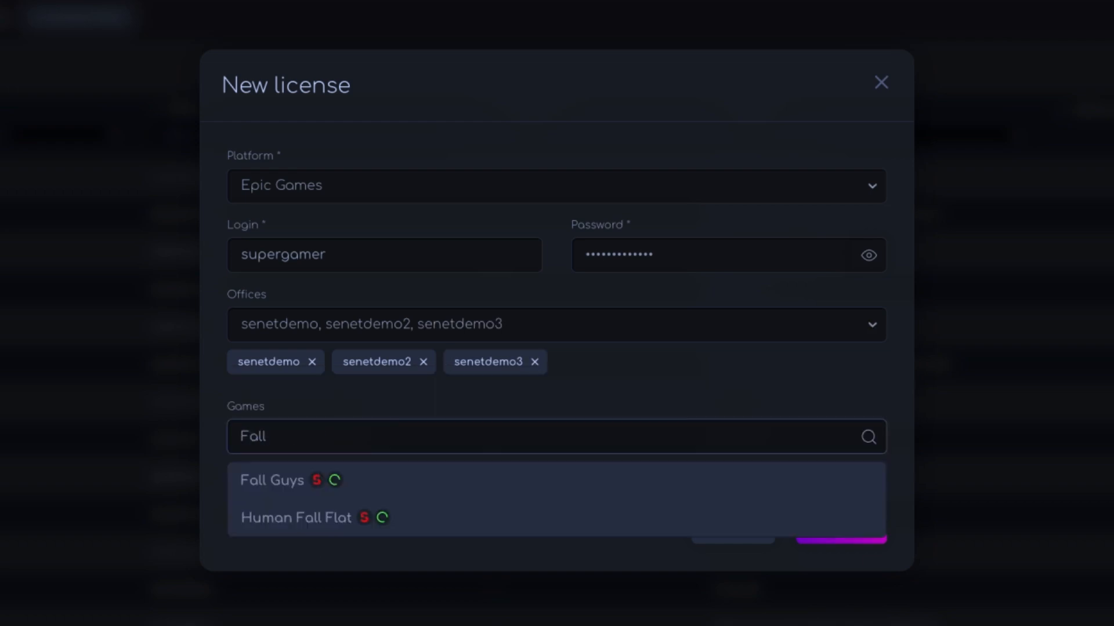
left_click(345, 484)
left_click(841, 542)
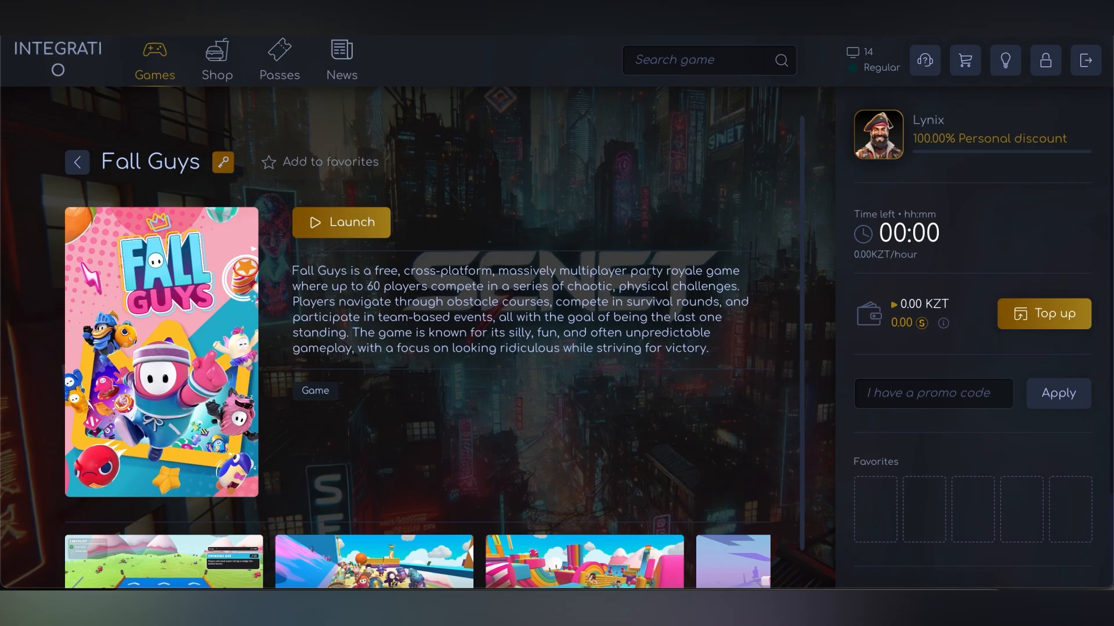
Step: In the SENET gamer client, launch Fall Guys through Epic Games with the venue license
left_click(339, 229)
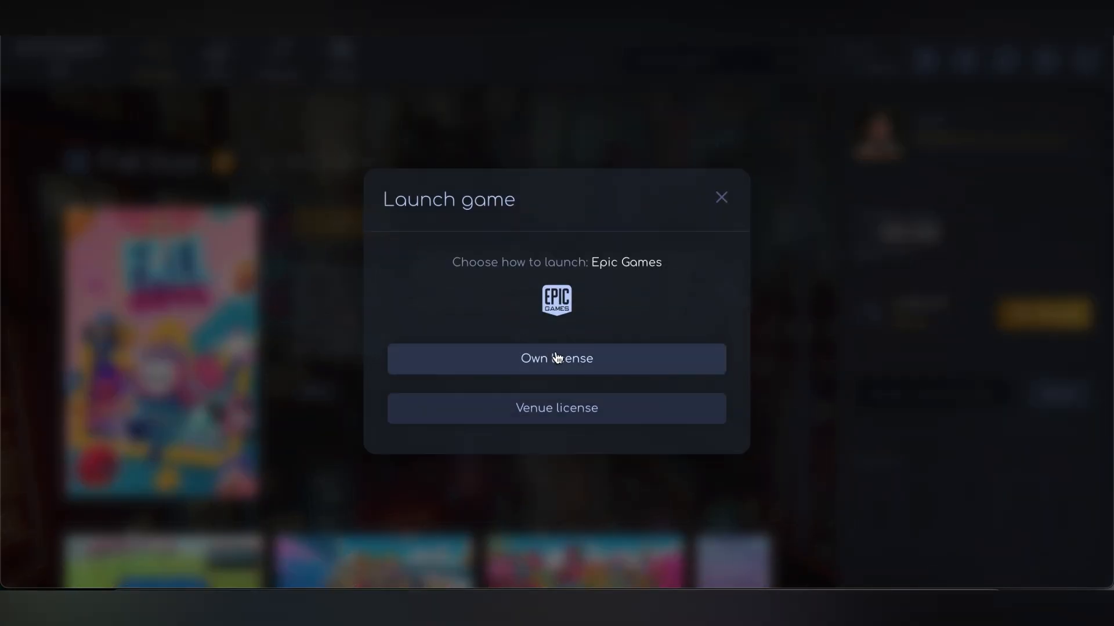
left_click(558, 409)
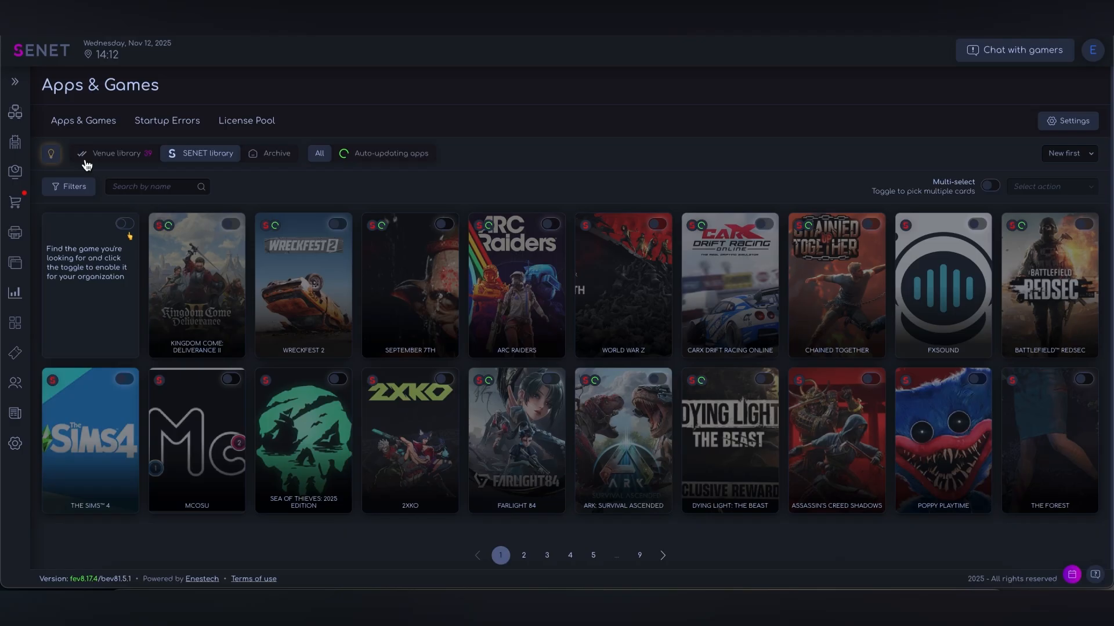
Step: Back in the SENET admin panel, start the Apps & Games guided tour and continue past its welcome message
left_click(51, 154)
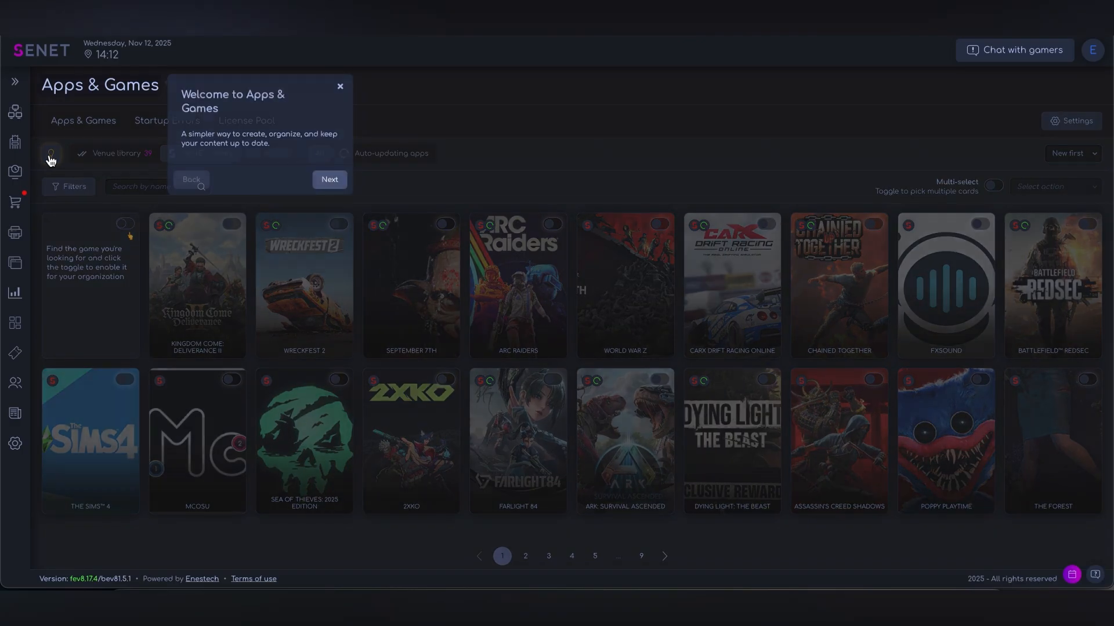
left_click(329, 179)
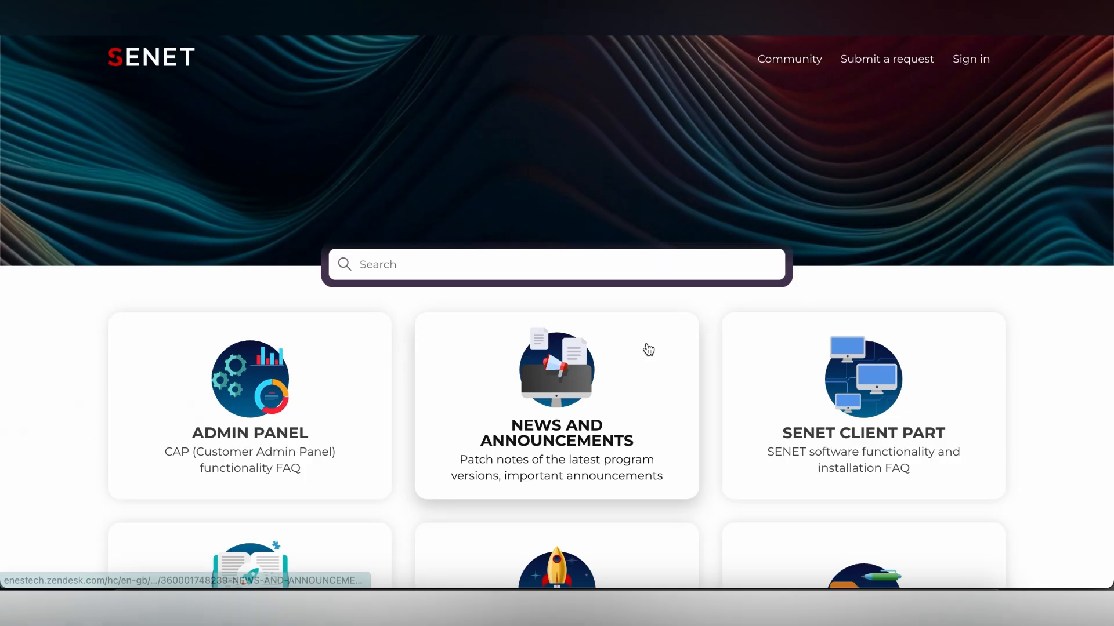
Step: In the SENET help center, browse the Admin Panel articles on Apps & Games: Updated Interface
left_click(242, 452)
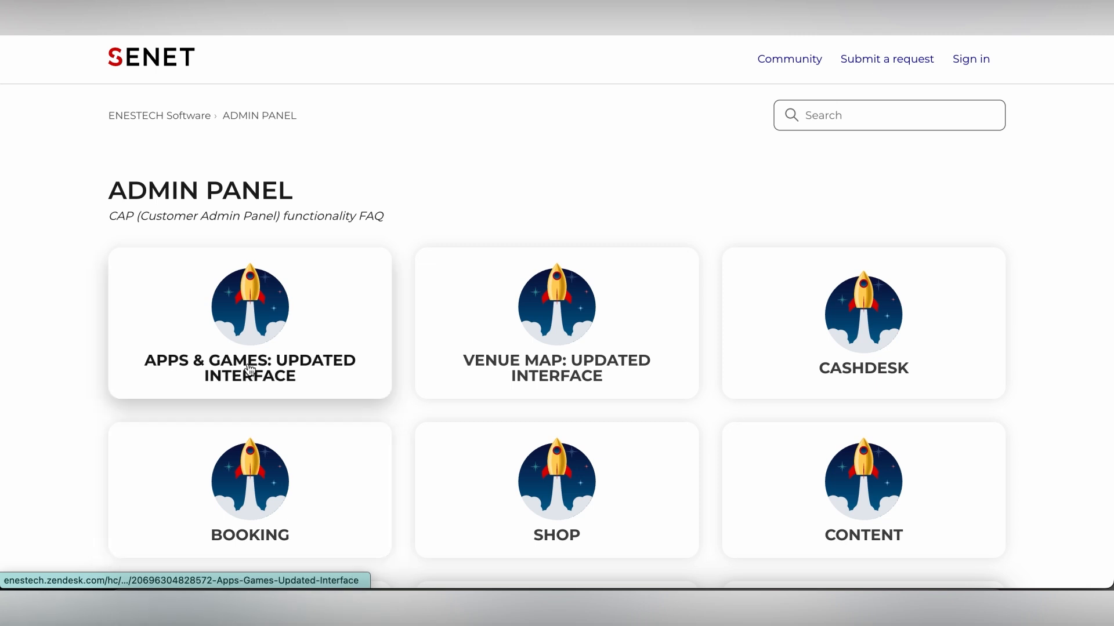
left_click(250, 371)
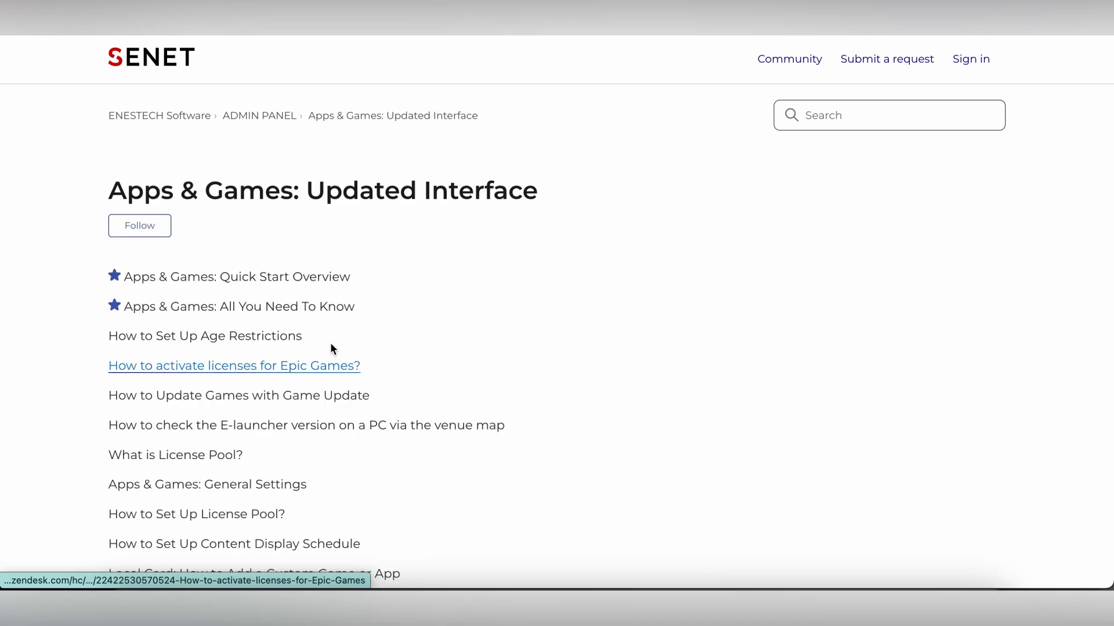
scroll(486, 344, "down", 1)
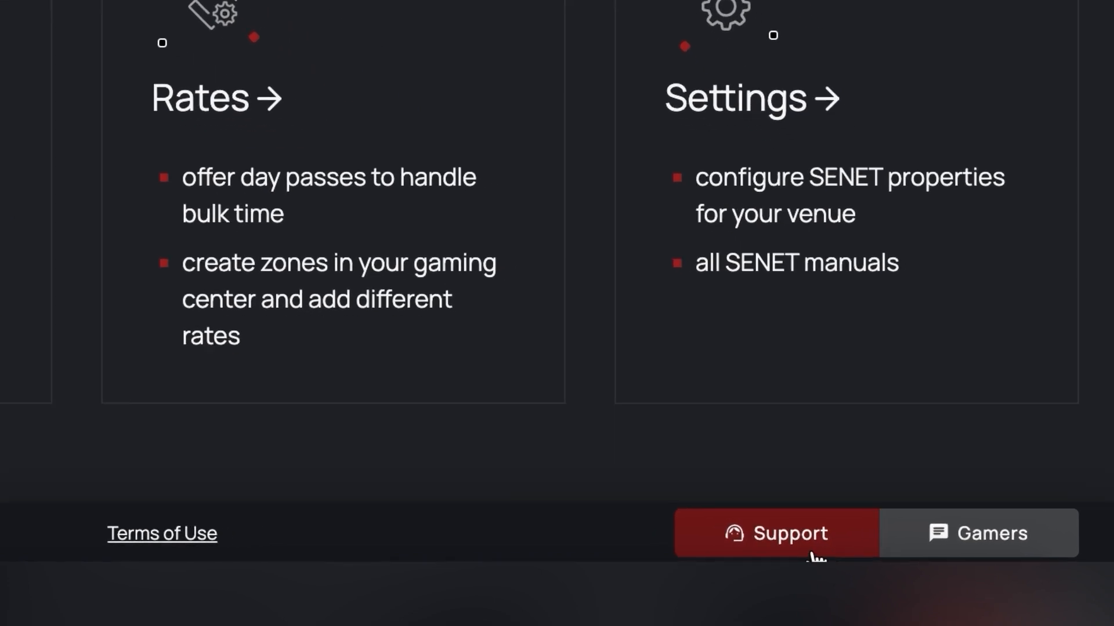
Step: Open the support chat from the central administration panel's welcome page
left_click(812, 552)
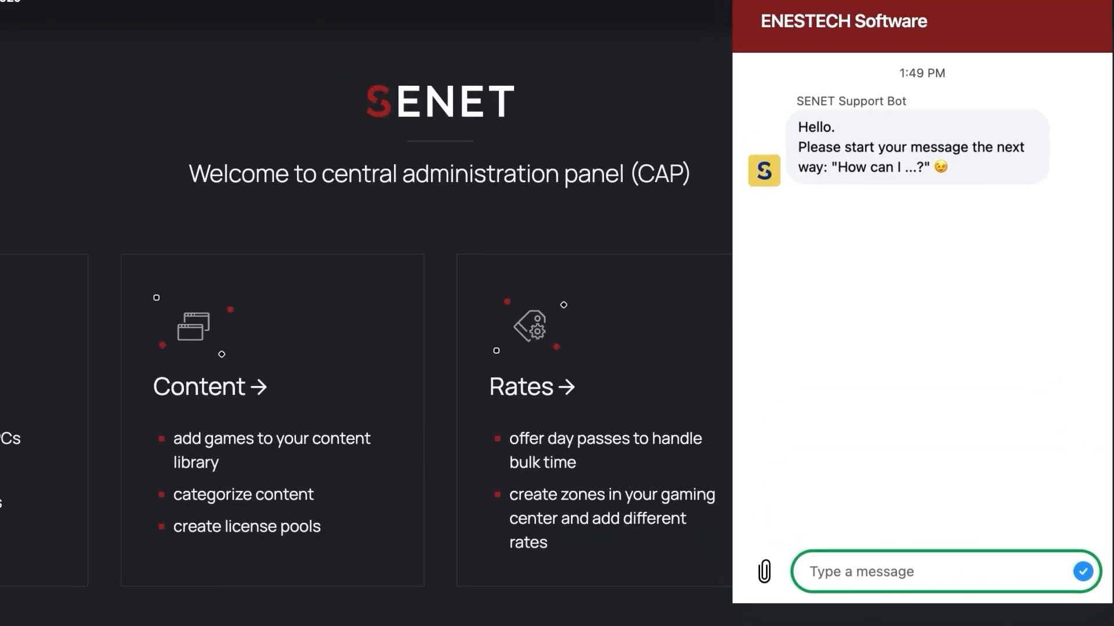